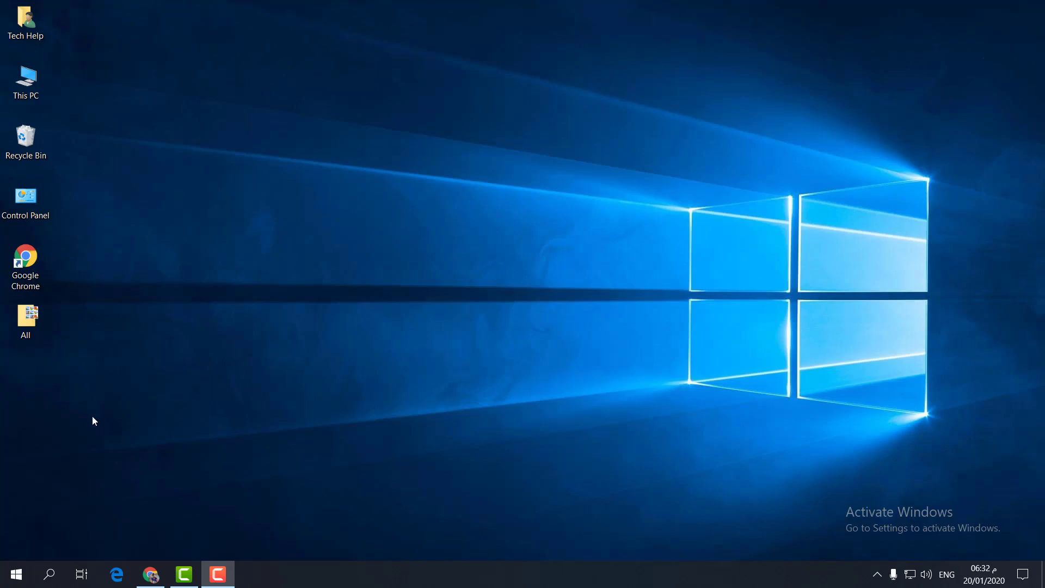
- Review the Sticky Keys, Toggle Keys and Filter Keys options in the Ease of Access keyboard settings, then close Settings
left_click(11, 573)
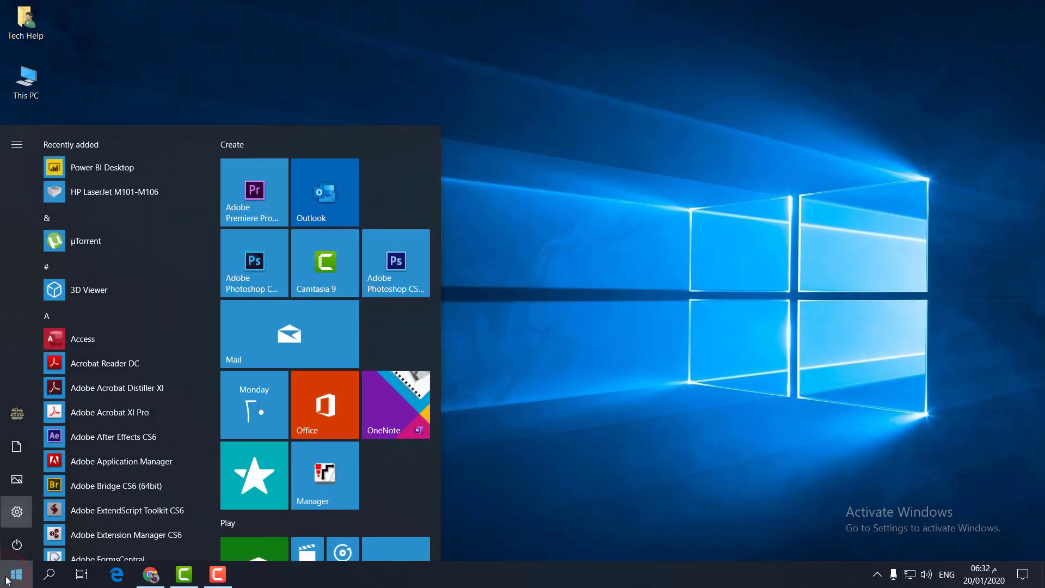
left_click(12, 513)
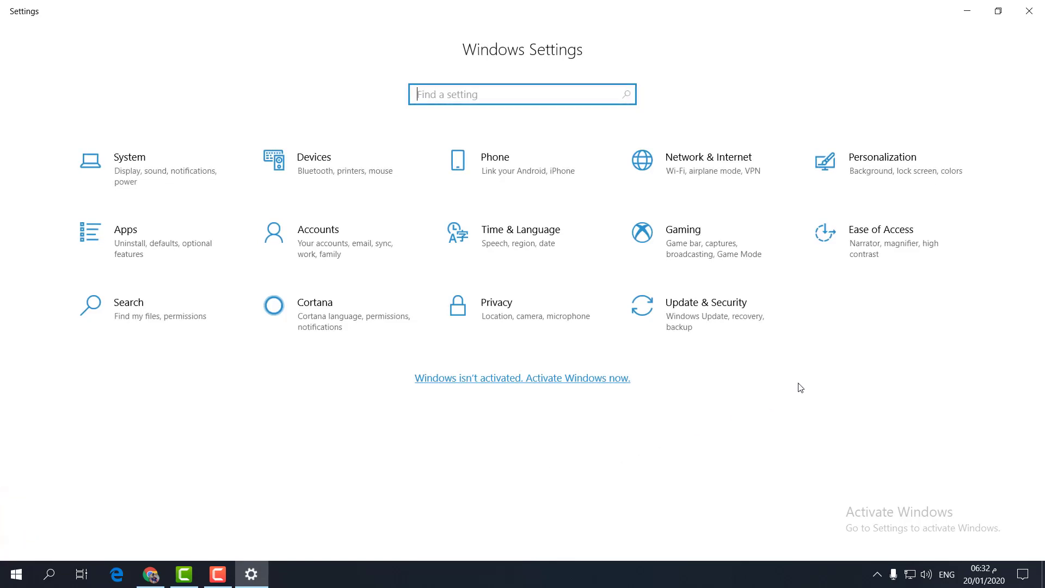
left_click(882, 243)
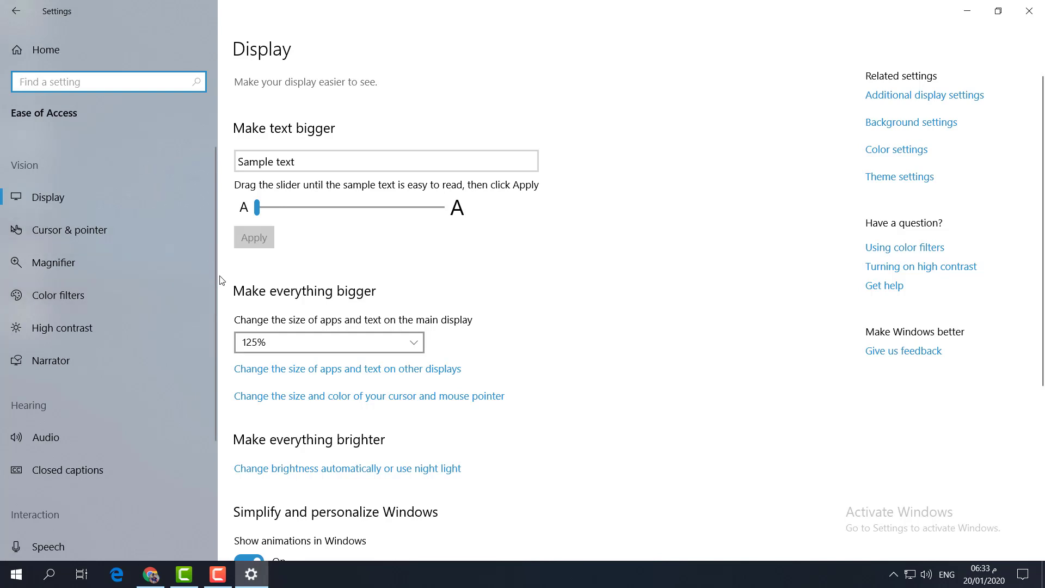
left_click_drag(211, 270, 200, 376)
left_click(42, 434)
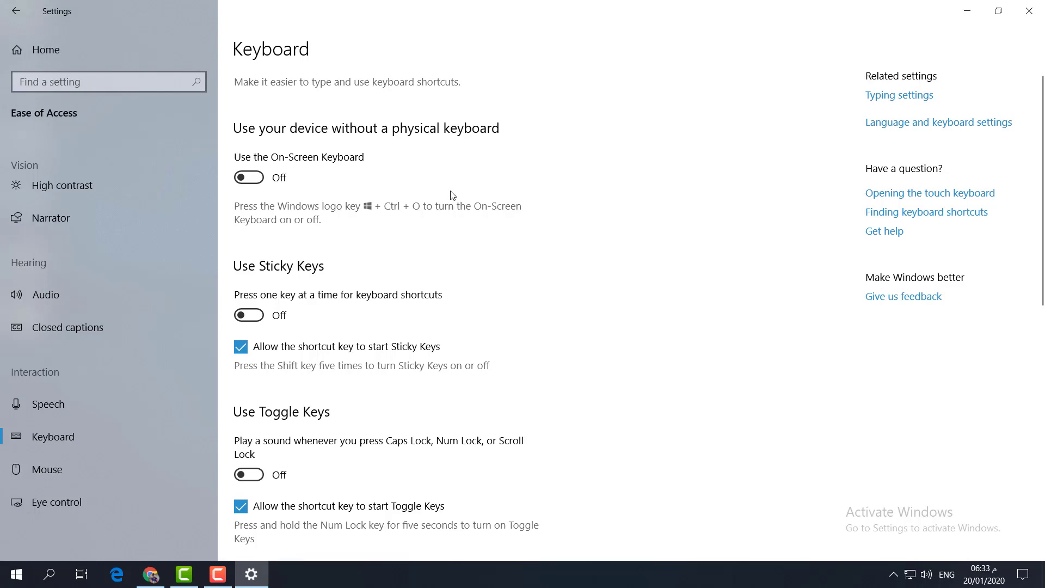
scroll(450, 240, "down", 6)
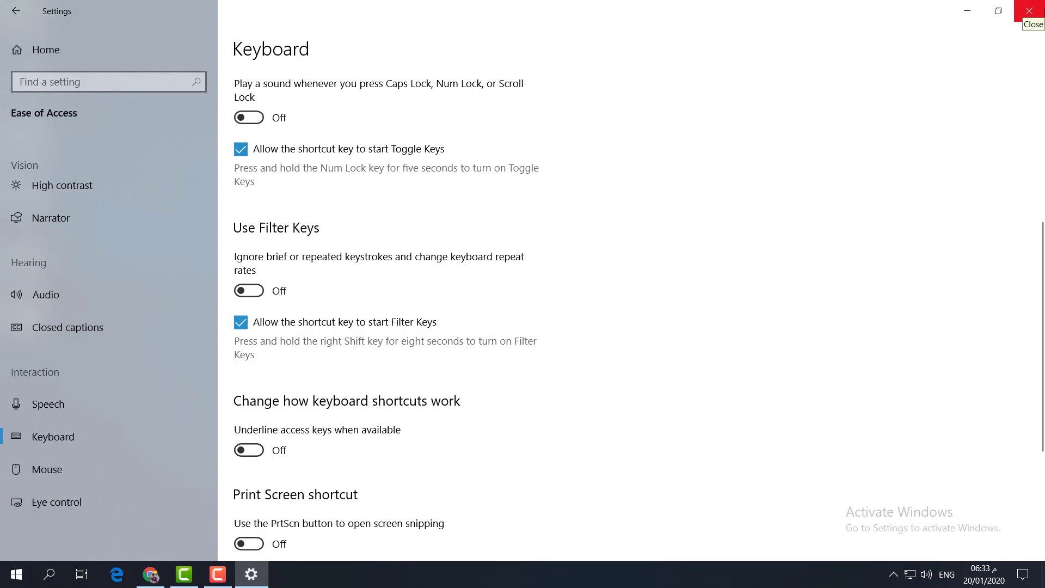
left_click(1028, 11)
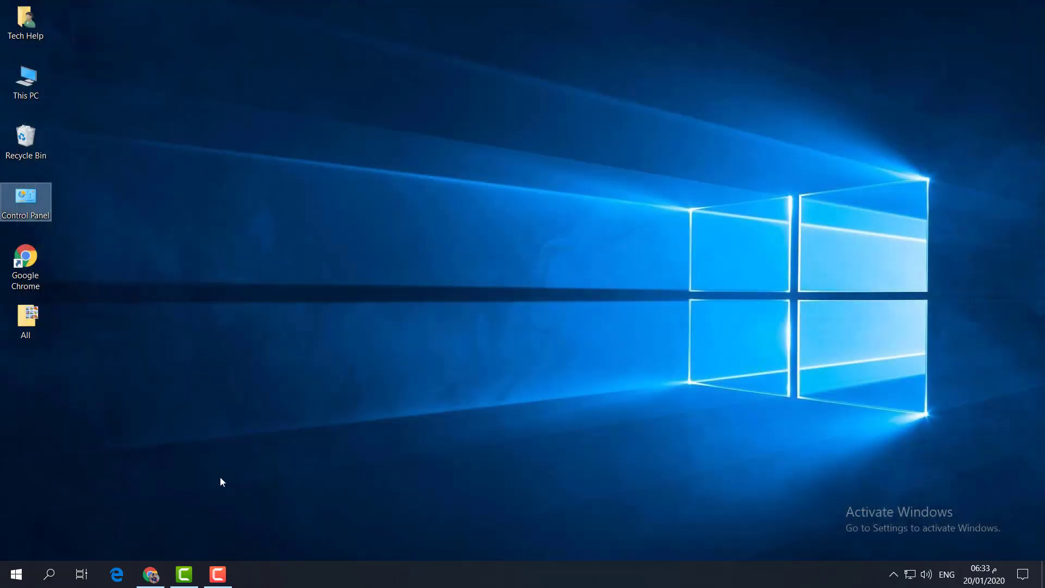
- Open the Keyboard Properties dialog by running the command "control keyboard"
key("super+r")
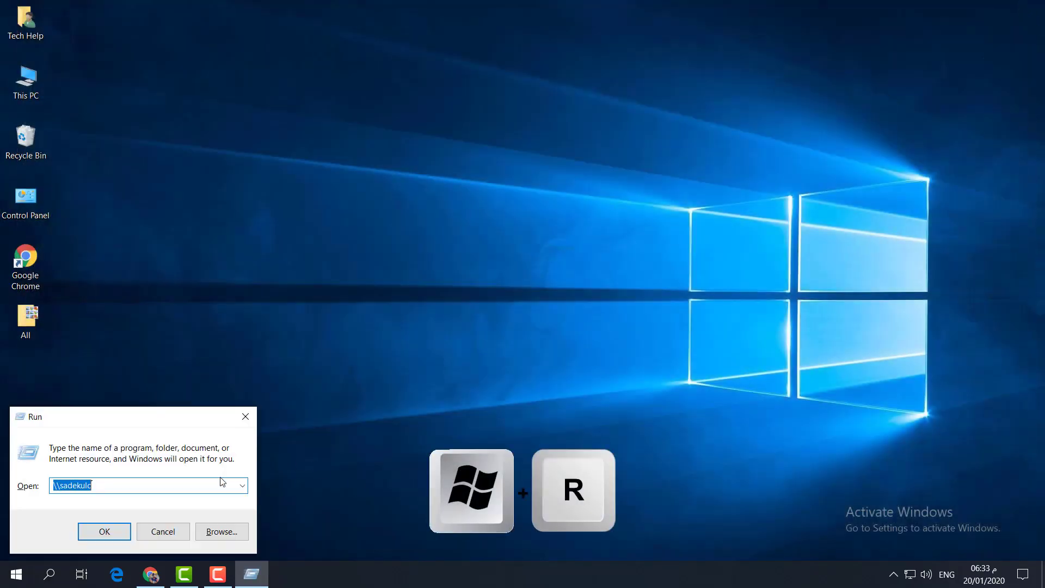
type("control")
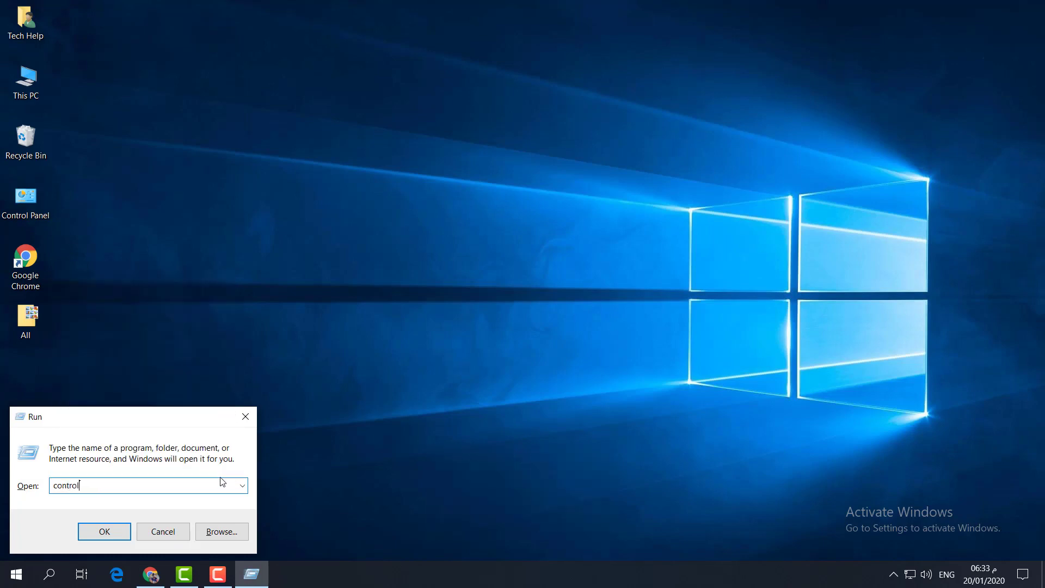
type(" keyboard")
left_click(105, 530)
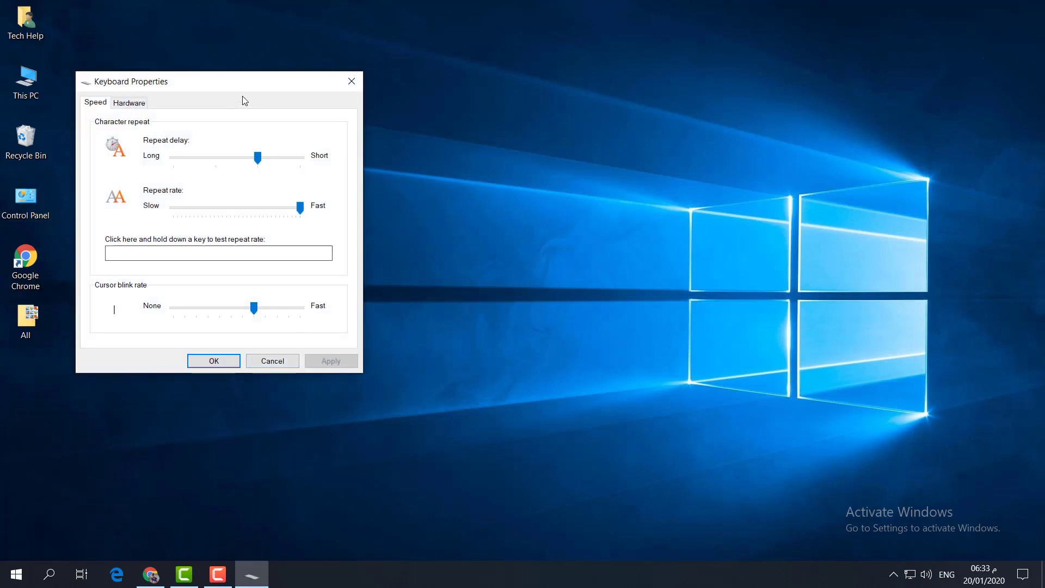
- Set the keyboard's character repeat rate to the fastest setting, apply it and close the properties dialog
left_click_drag(259, 82, 360, 116)
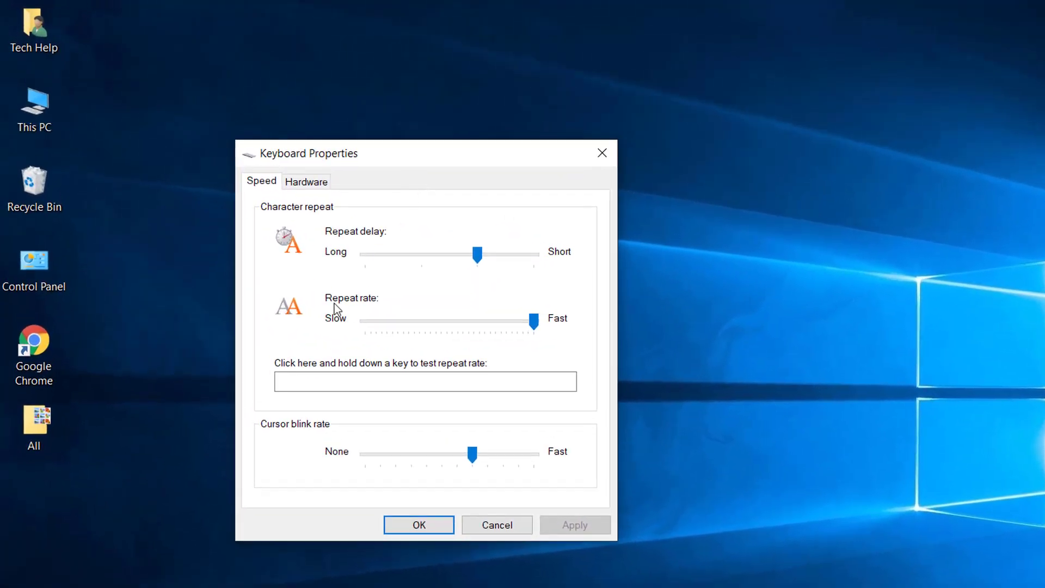
left_click(534, 321)
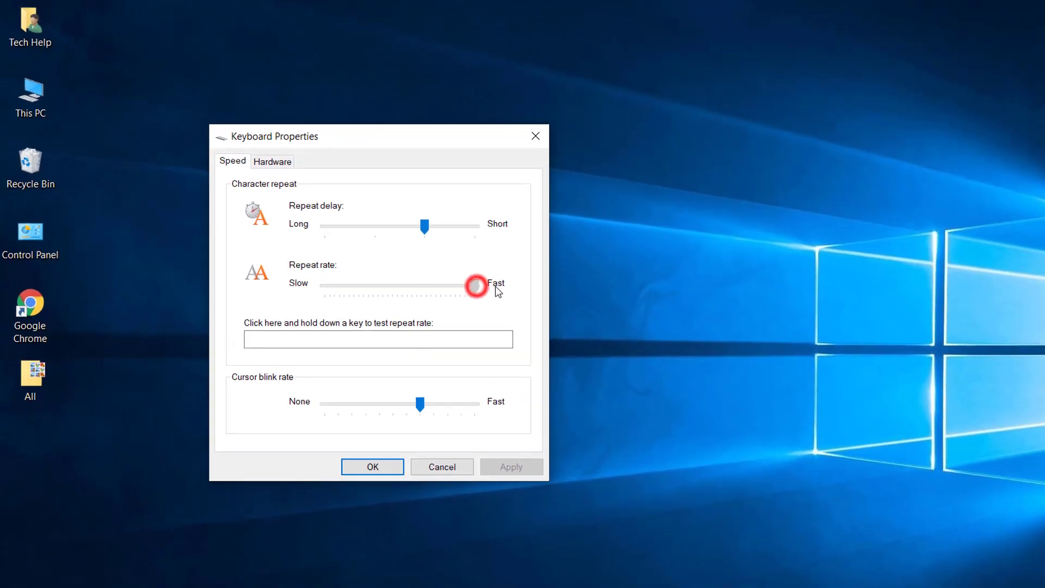
left_click_drag(475, 279, 469, 281)
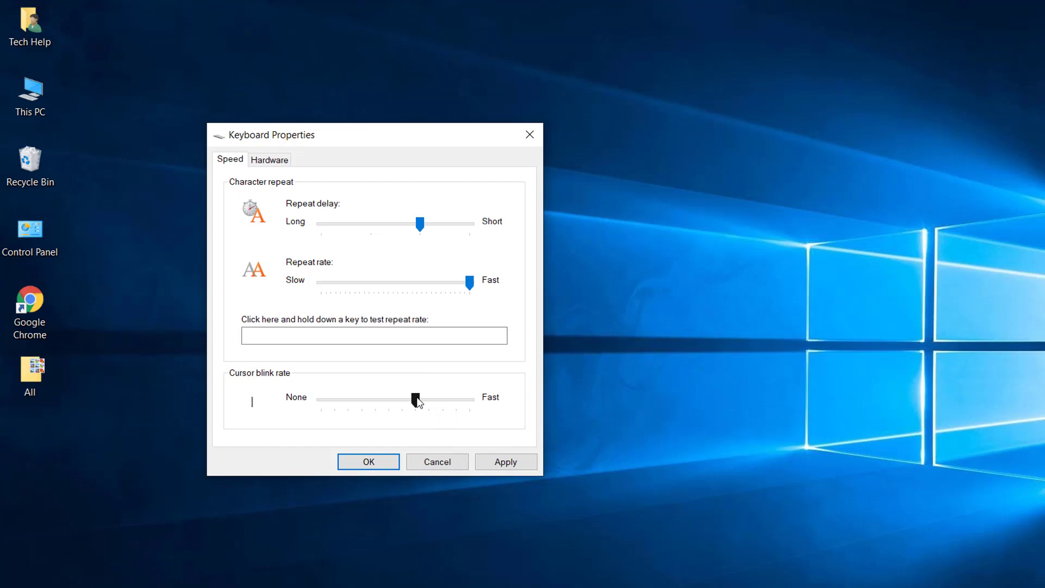
left_click(505, 462)
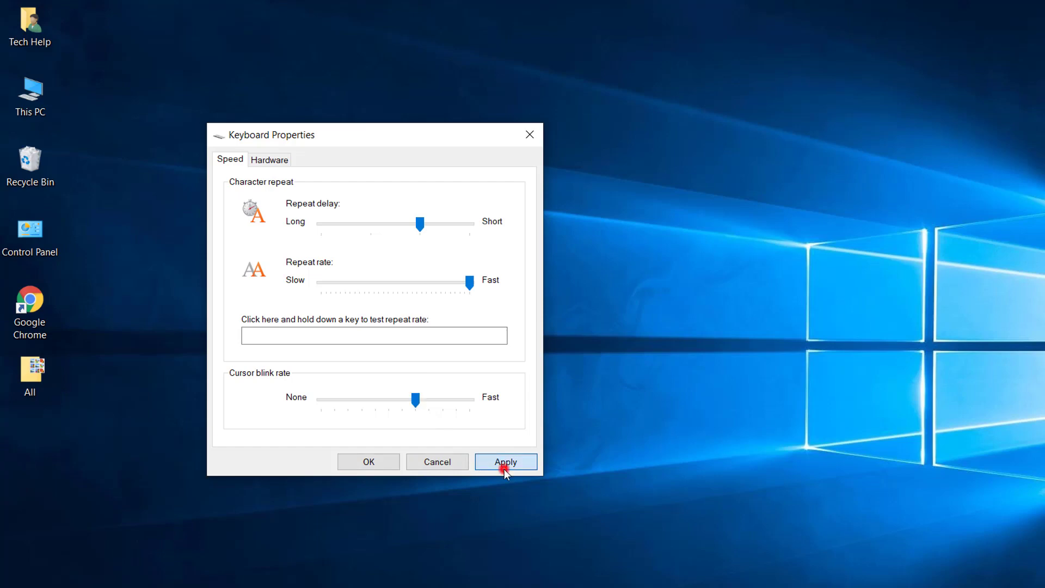
left_click(370, 462)
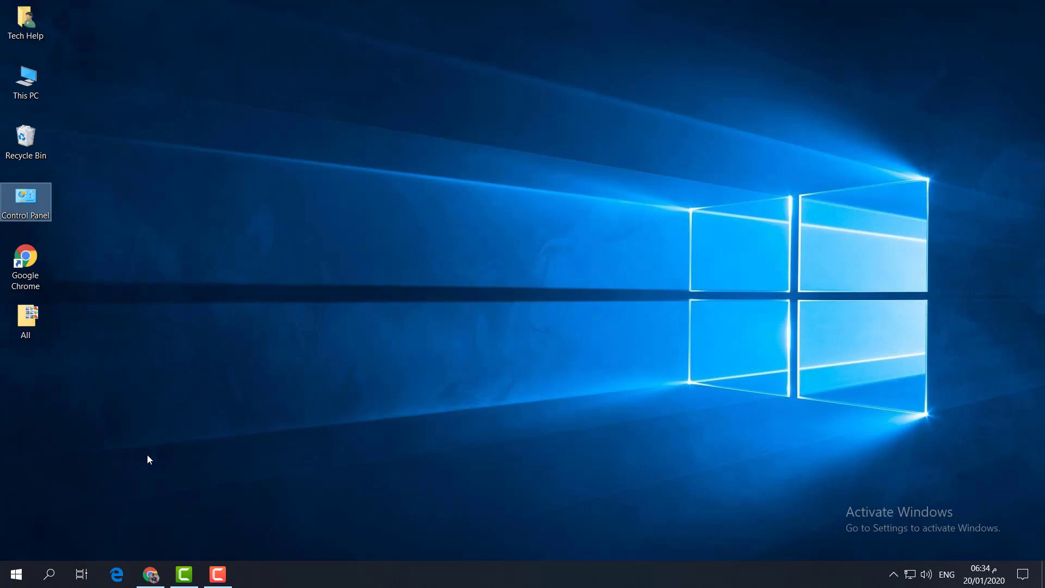
- Open Command Prompt, enter DISM.exe /Online /Cleanup-image /Restorehealth without executing it, and close the window
left_click(51, 576)
type("r")
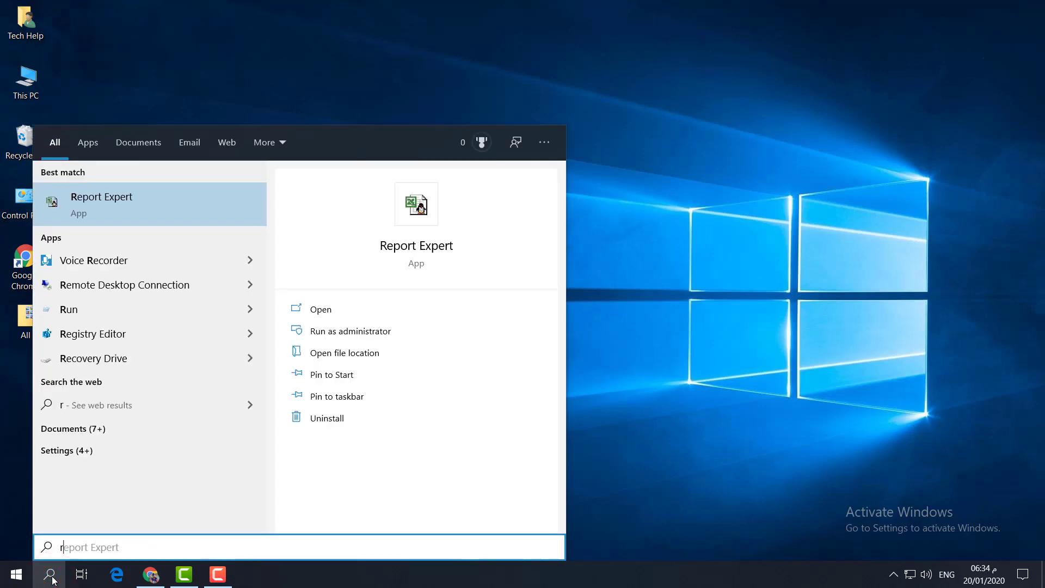
type("un")
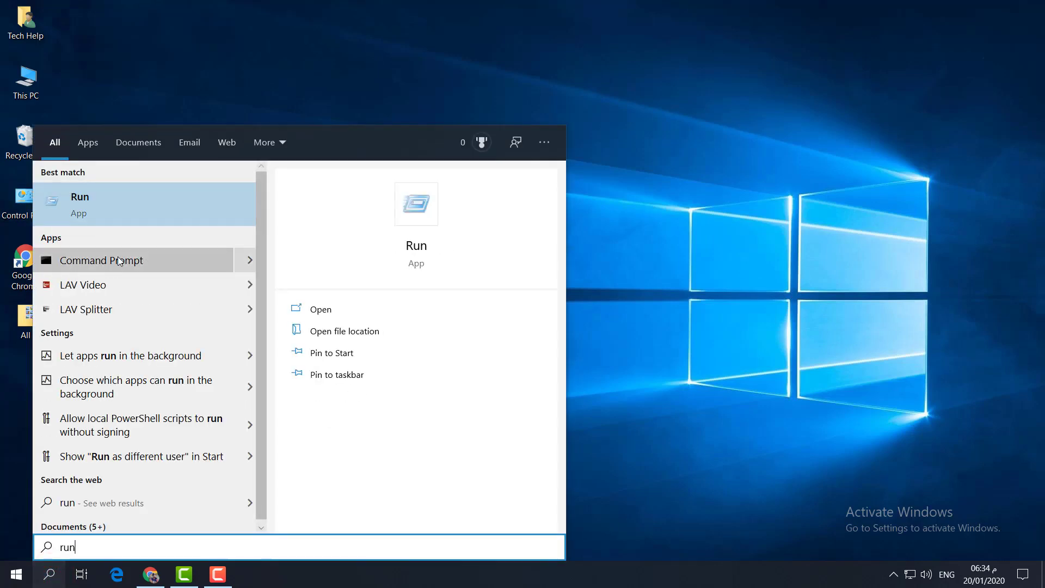
left_click(119, 261)
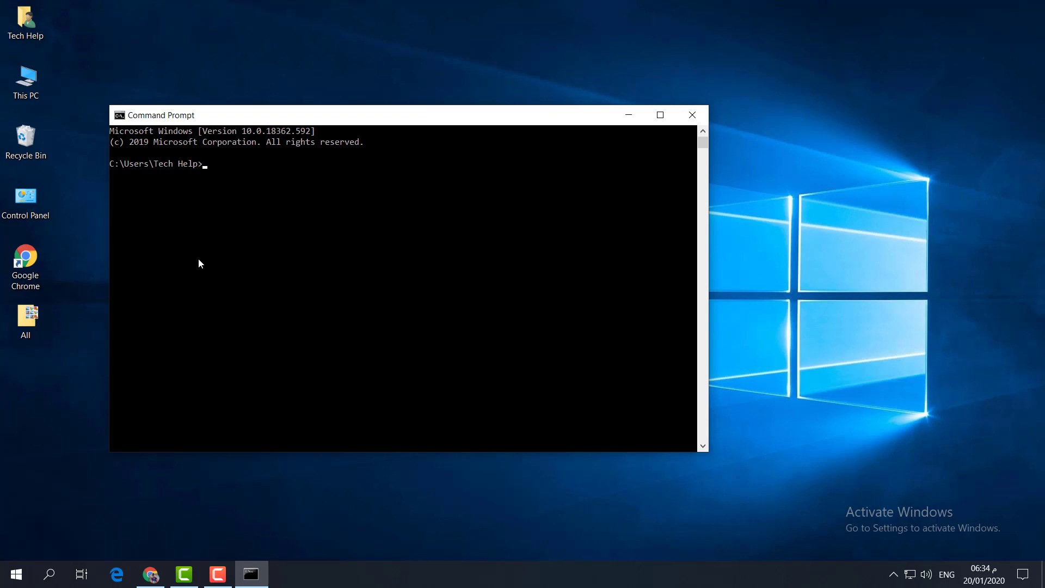
type("DISM.exe /Online /Cleanup-image /Restorehealth")
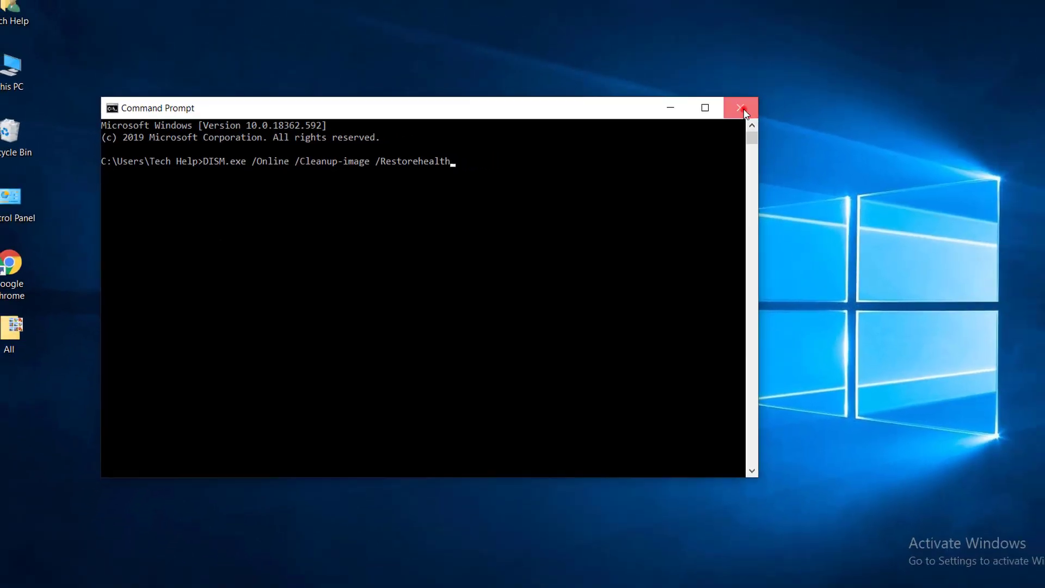
left_click(870, 88)
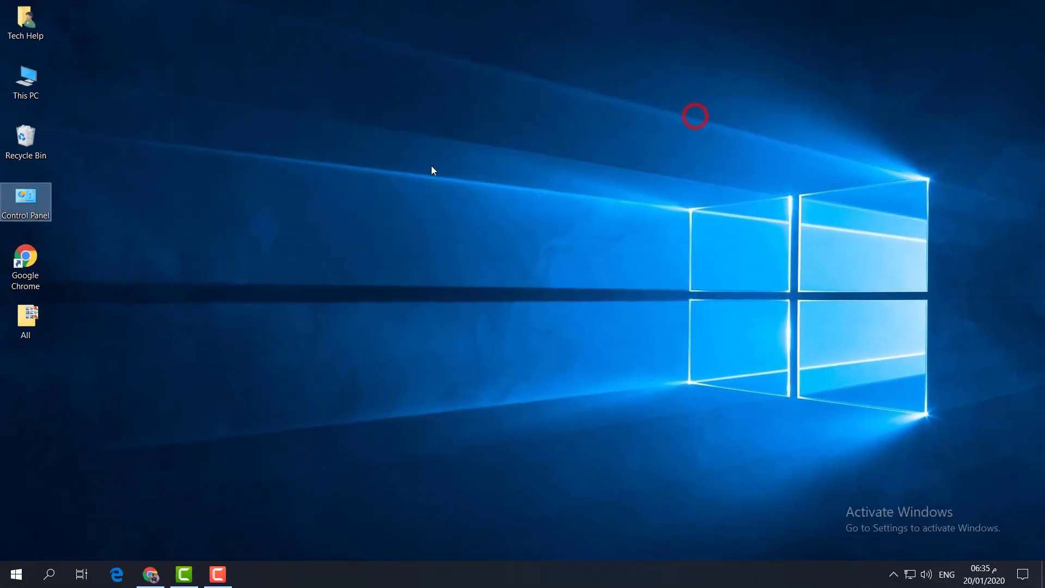
- Open Windows Settings, search for "tro" and open the Troubleshoot settings page
left_click(16, 573)
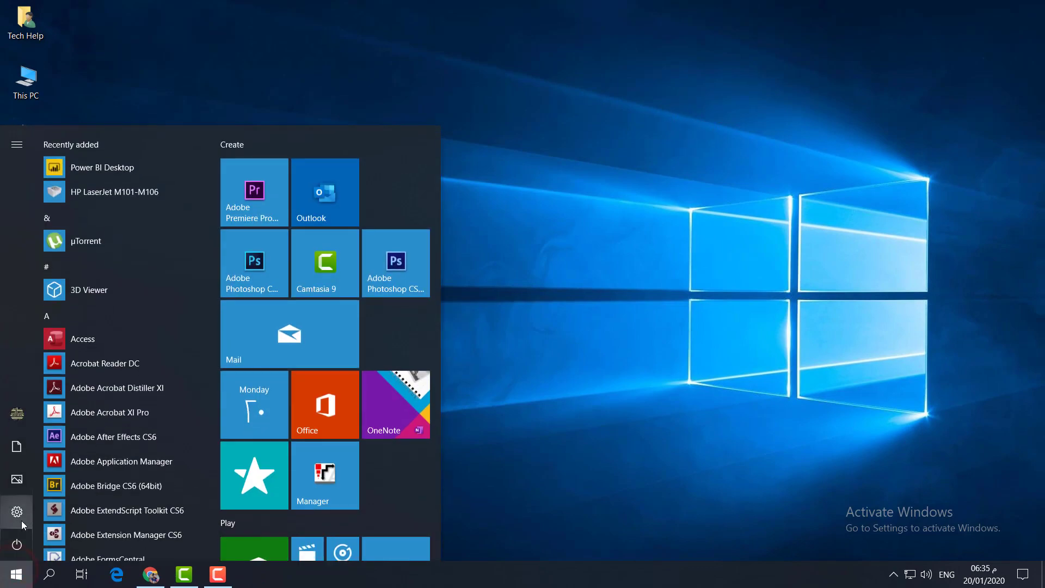
left_click(17, 512)
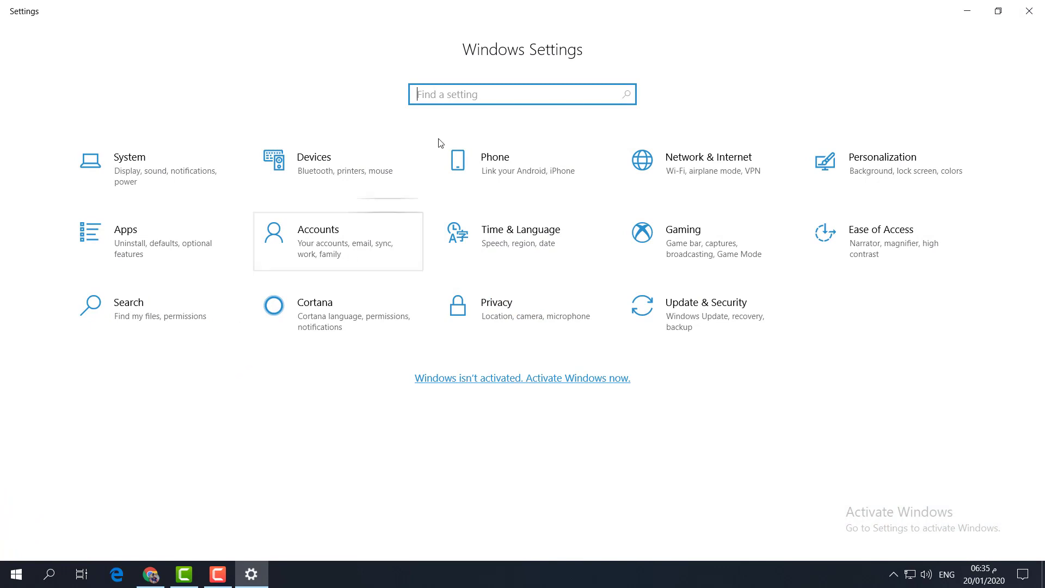
left_click(469, 93)
type("tro")
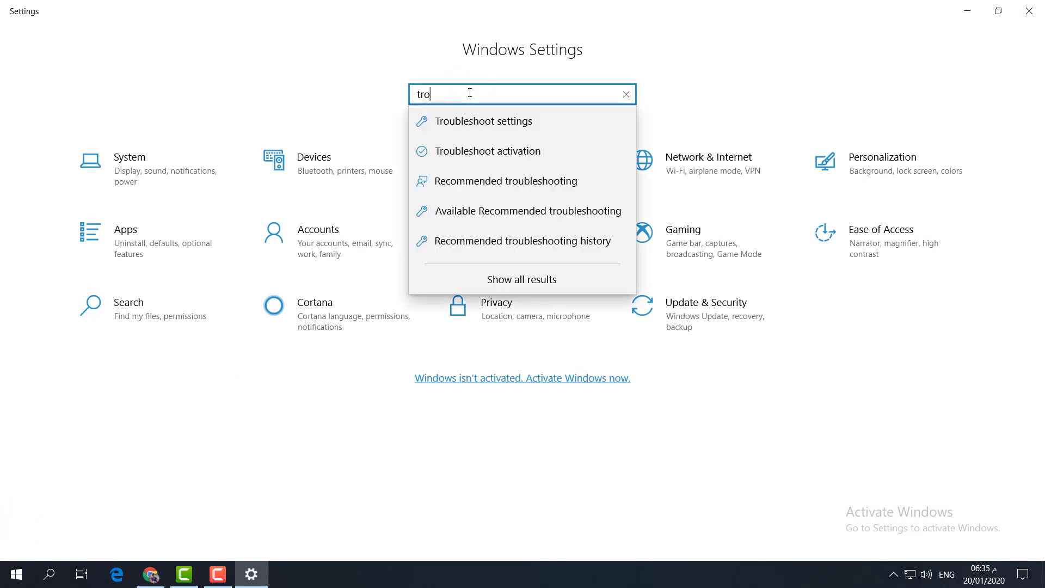
left_click(486, 120)
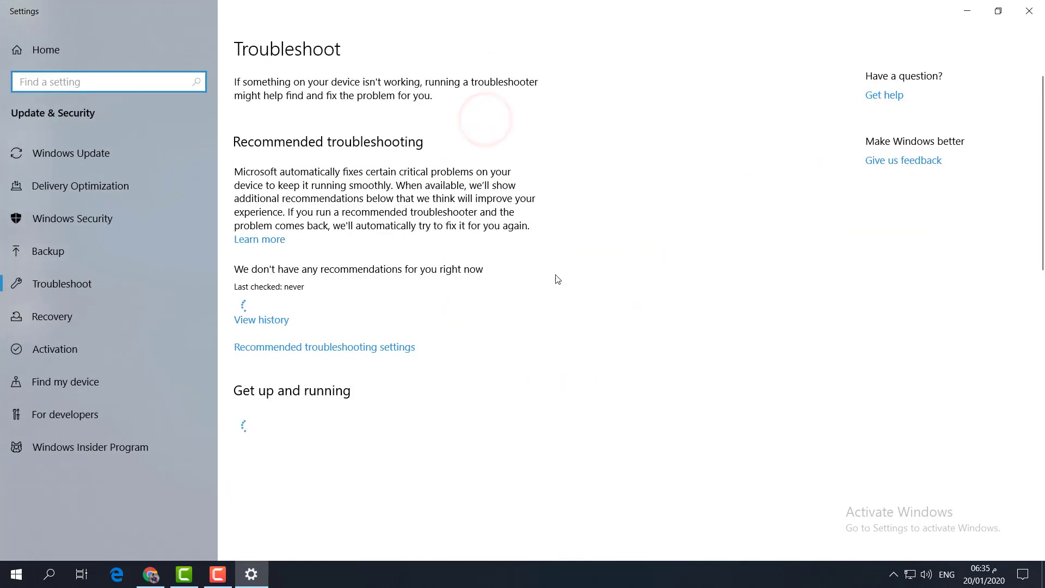
- Run the Keyboard troubleshooter, then close it and the Settings window
scroll(637, 266, "down", 8)
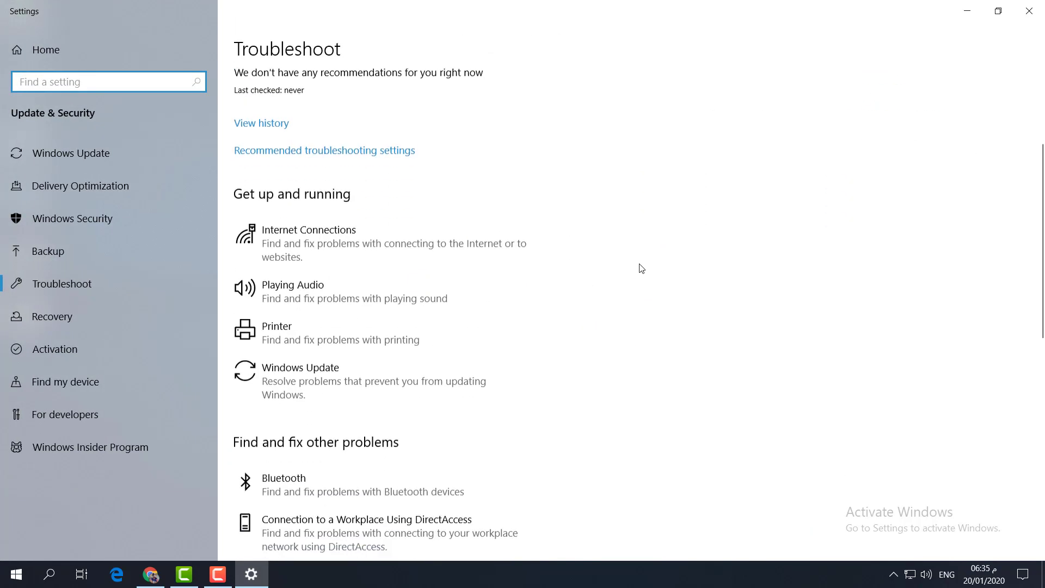
left_click(334, 384)
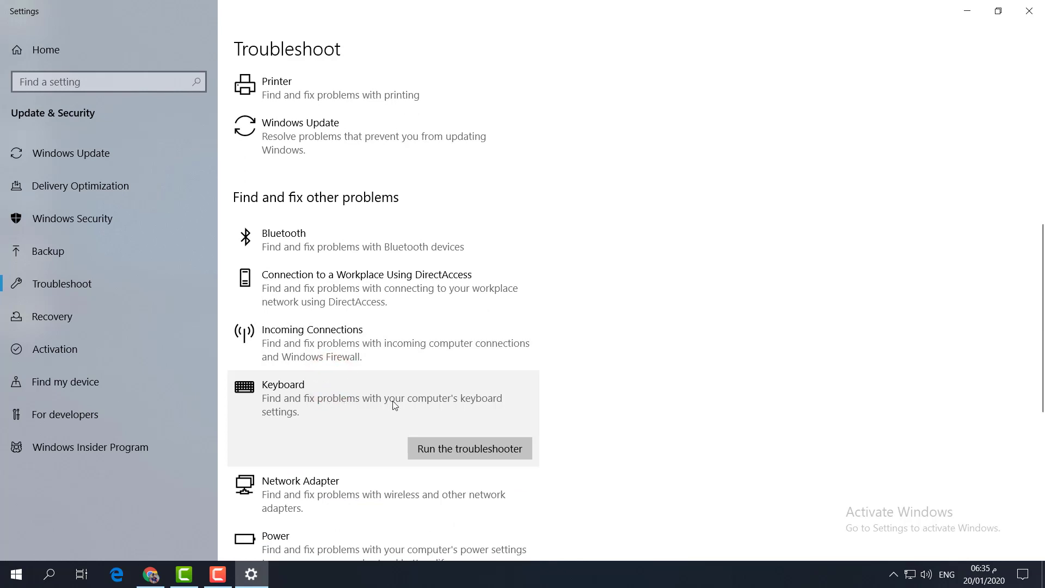
left_click(469, 453)
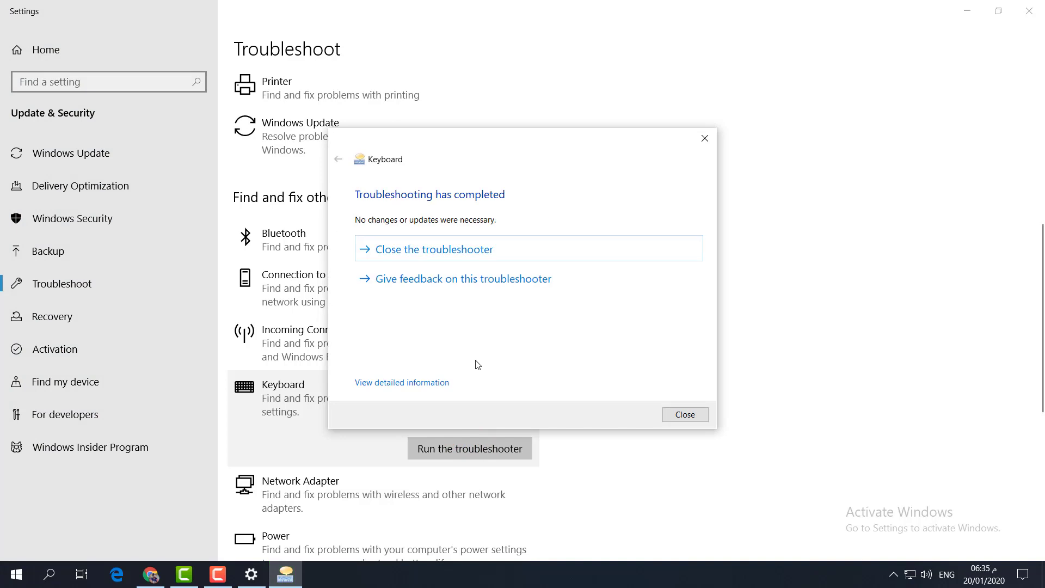
left_click(689, 416)
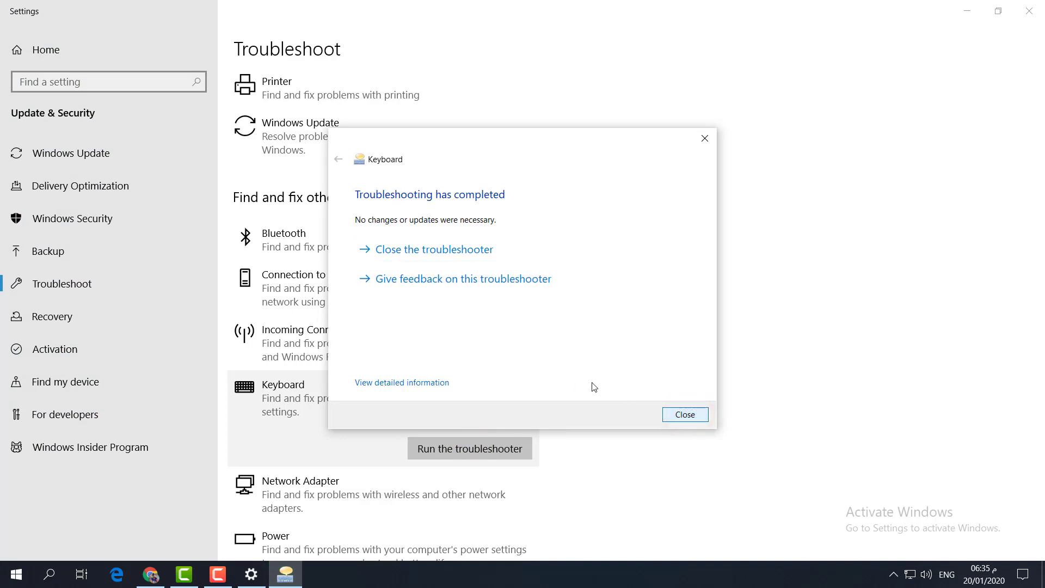
left_click(685, 415)
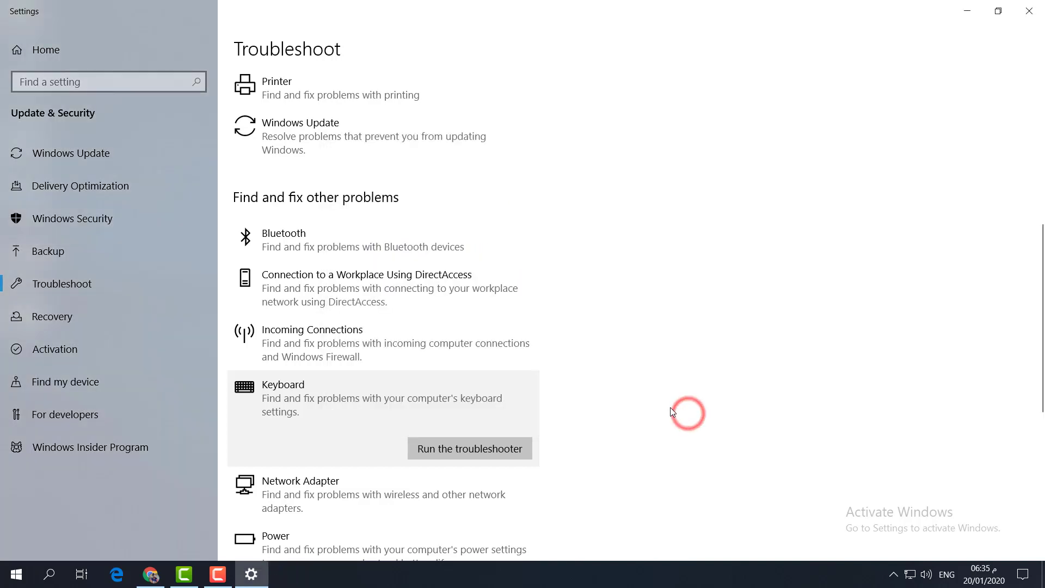
left_click(1030, 10)
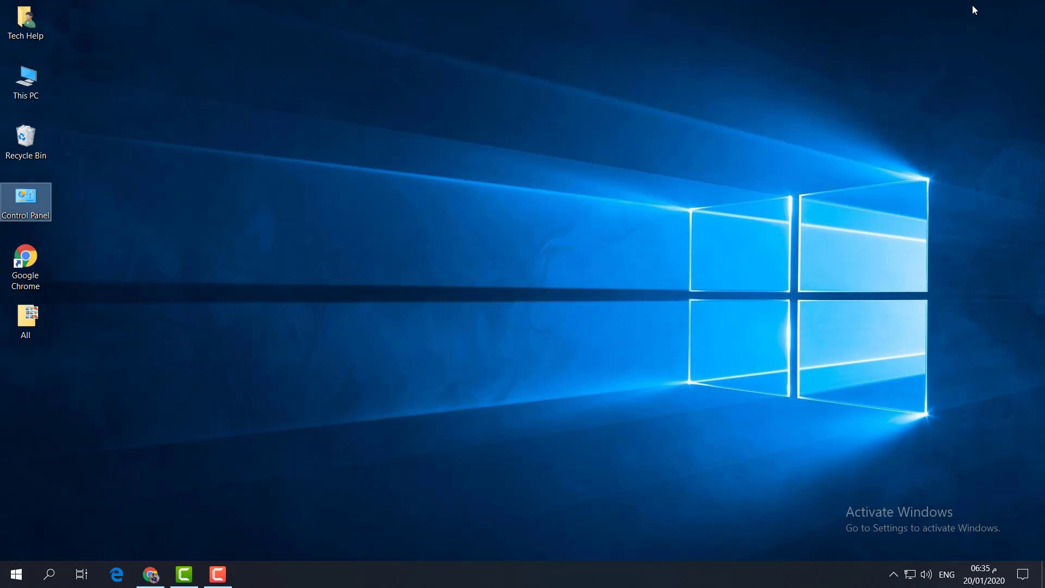
- Open Computer Management for This PC and expand the Keyboards category in Device Manager
right_click(26, 67)
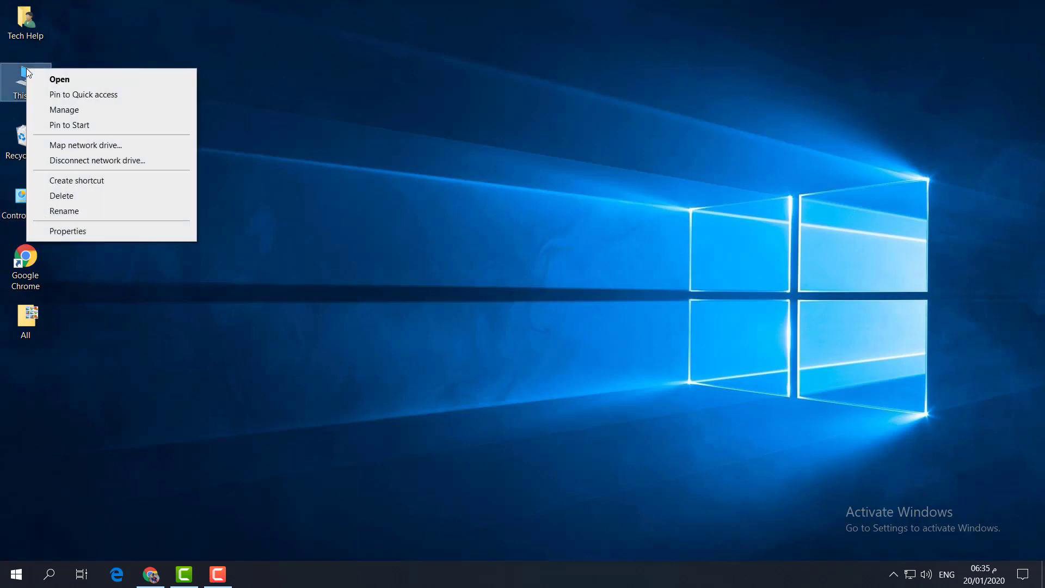
left_click(75, 110)
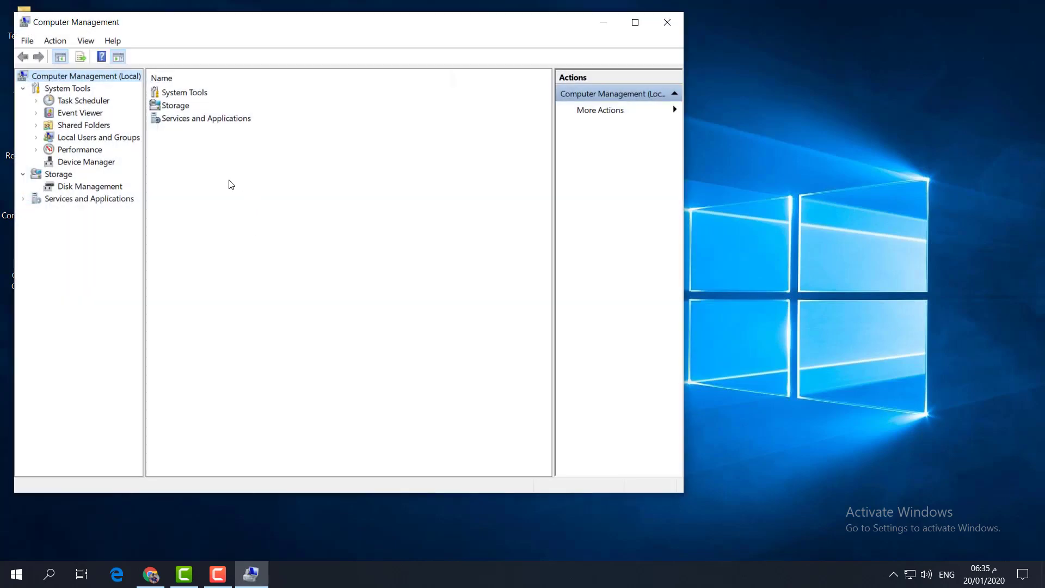
left_click(101, 165)
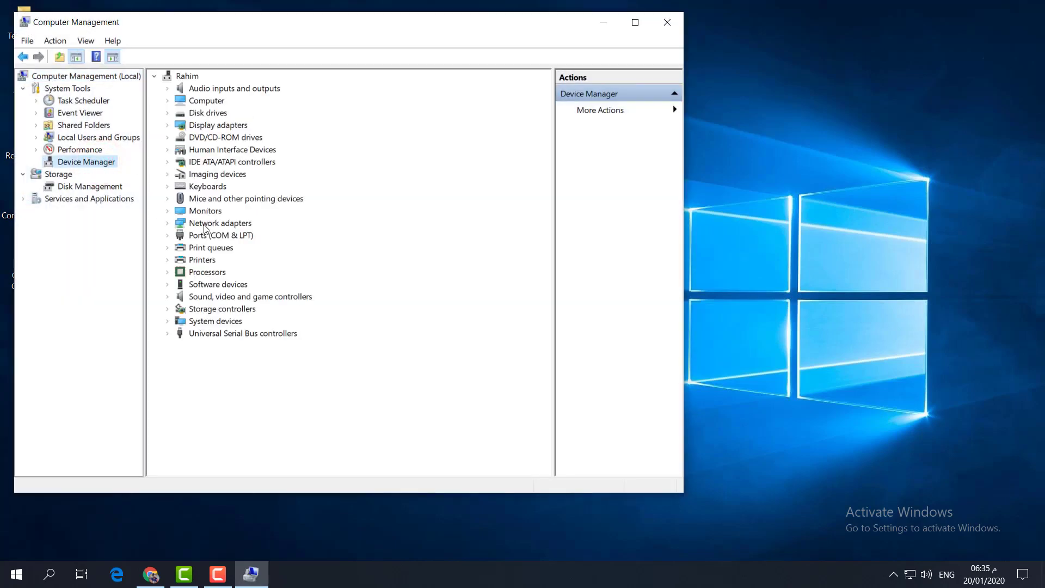
left_click(168, 186)
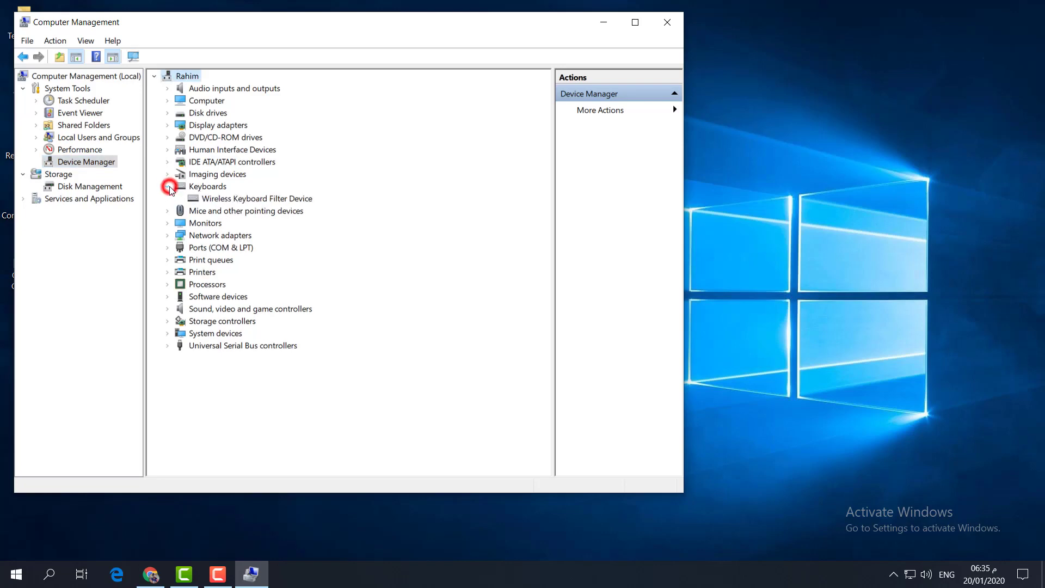
- Try a manual driver update for the wireless keyboard, choosing the Wireless Keyboard Filter Device model from the compatible drivers, and cancel it
right_click(258, 199)
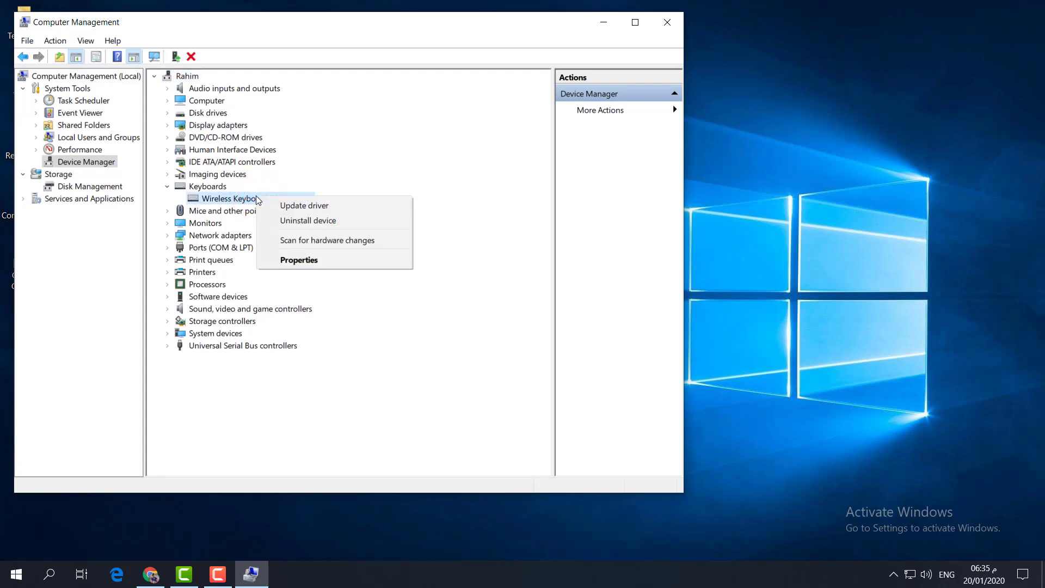
left_click(296, 207)
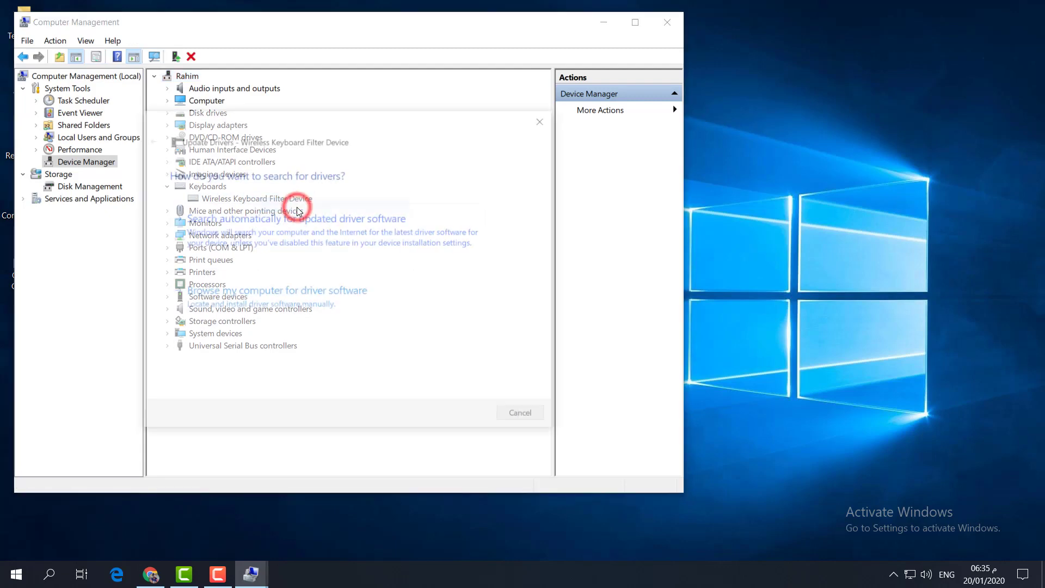
left_click_drag(326, 124, 410, 155)
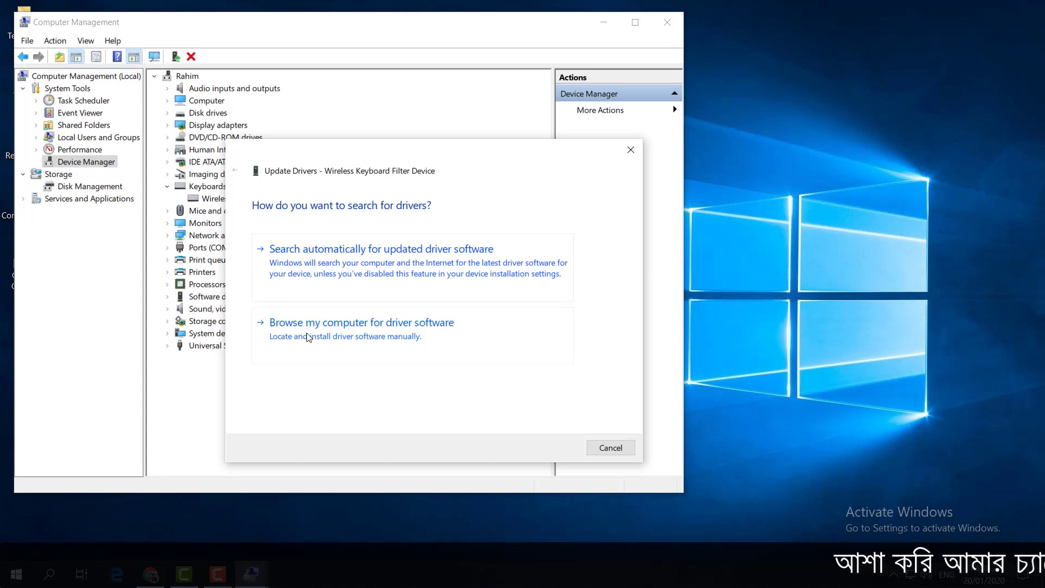
left_click(326, 333)
left_click(321, 354)
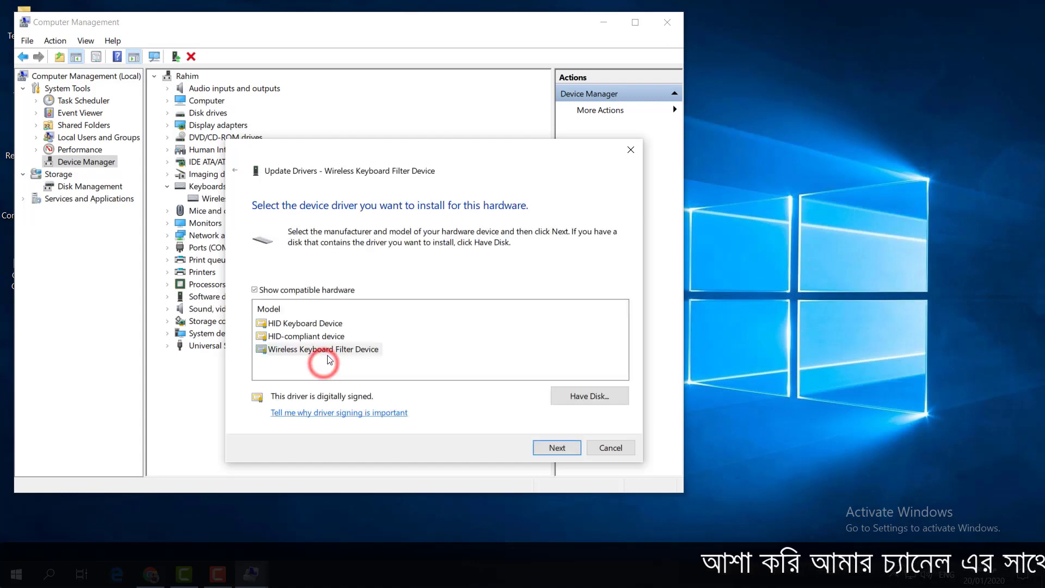
left_click(331, 351)
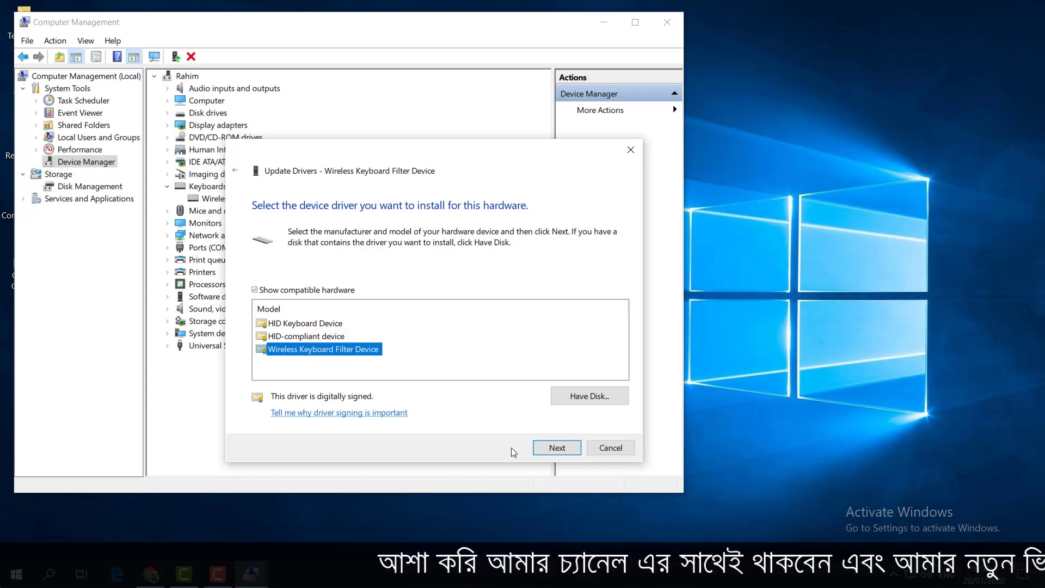
left_click(615, 447)
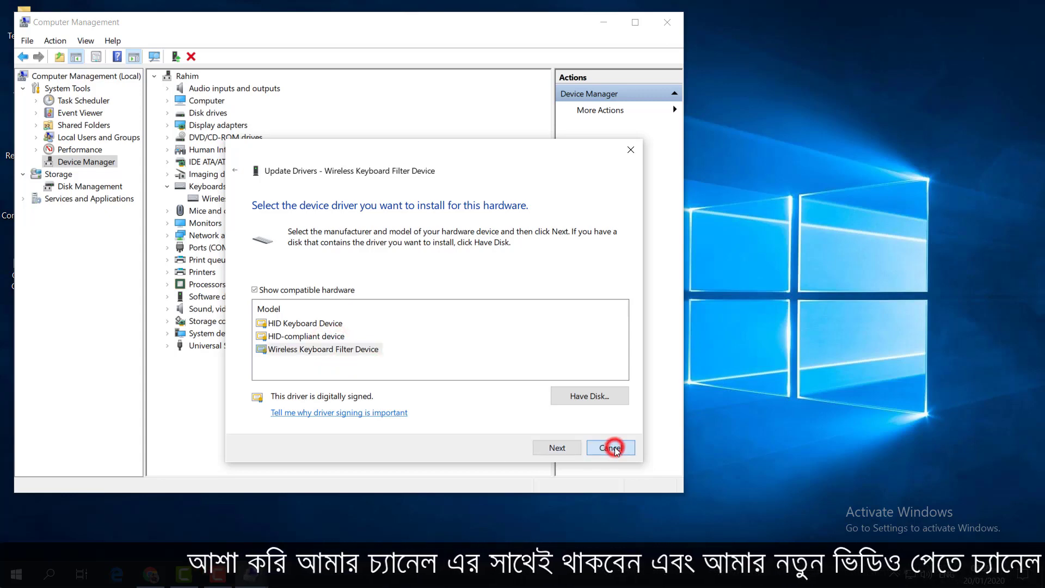
left_click(615, 447)
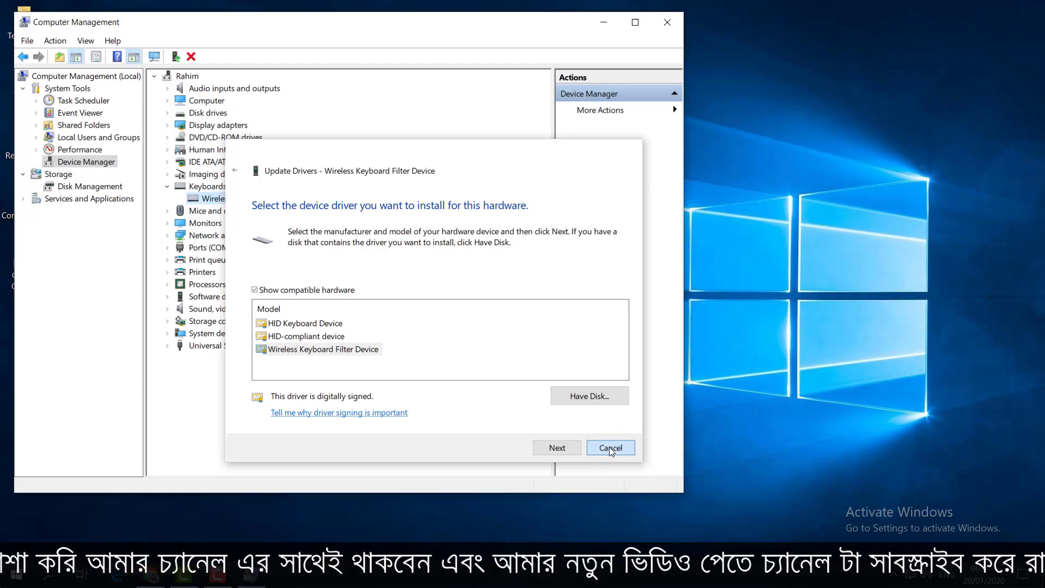